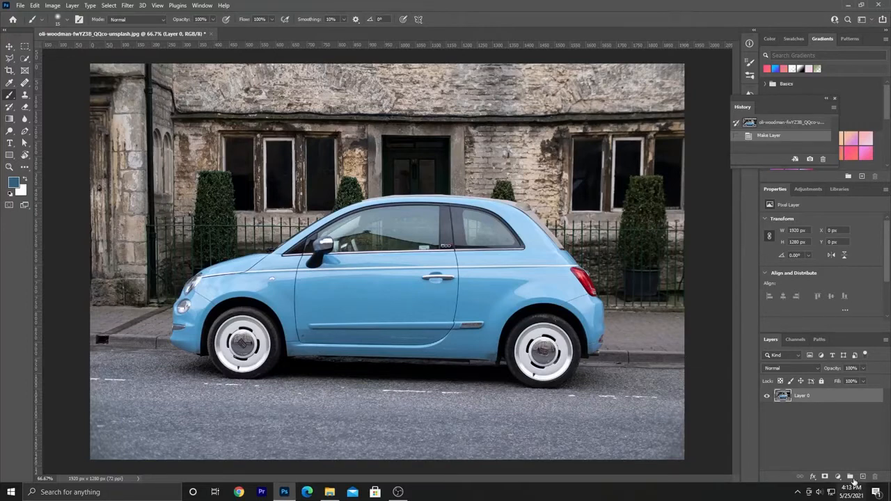
# Lock Layer 0 and unlock it again
pyautogui.click(821, 381)
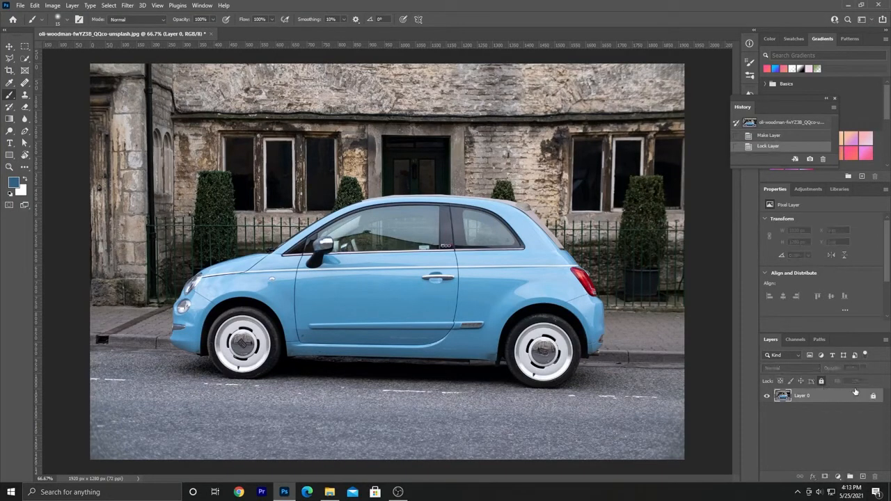
pyautogui.click(872, 397)
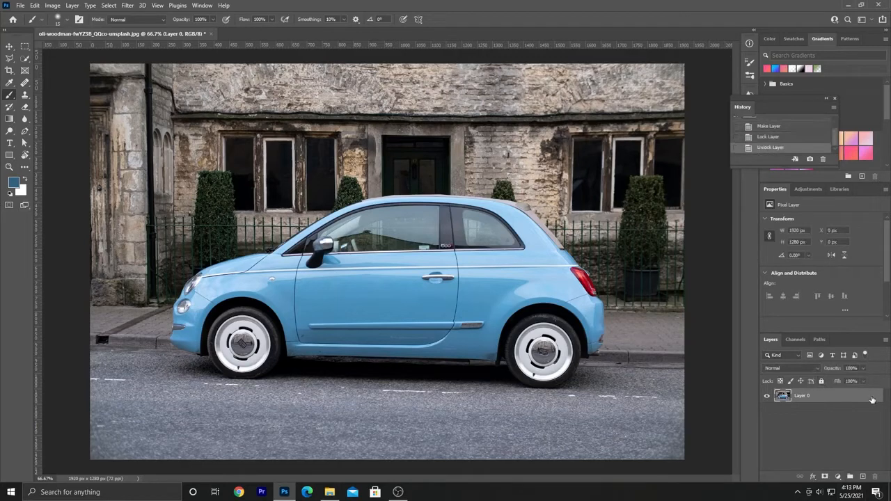
# Start a Color Range selection with the image preview, sampling the blue paint near the rear wheel arch with Fuzziness 47
pyautogui.click(106, 6)
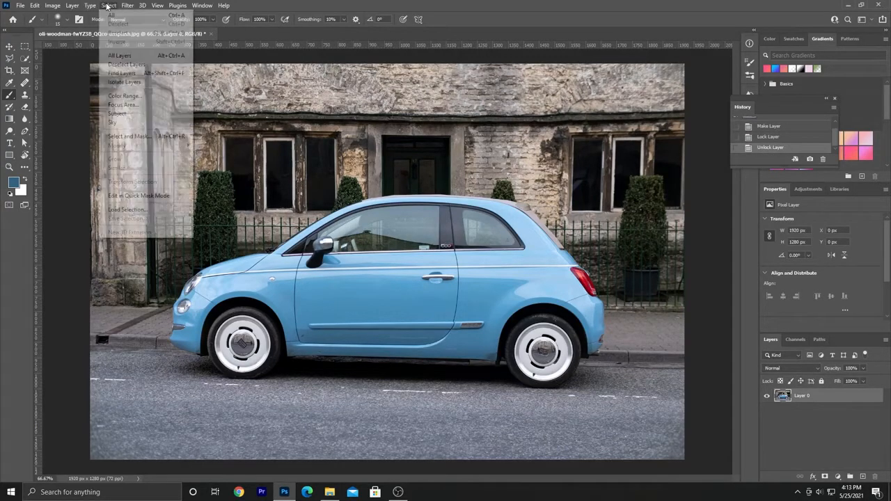
pyautogui.click(143, 93)
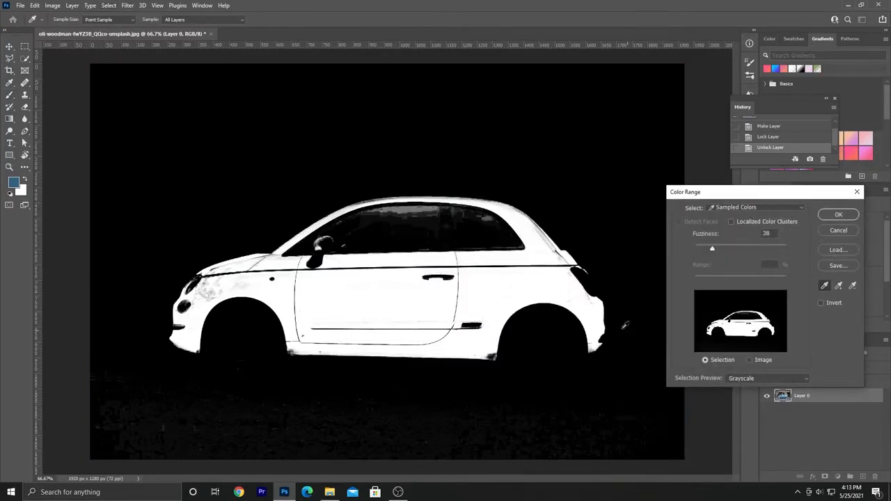
pyautogui.click(763, 361)
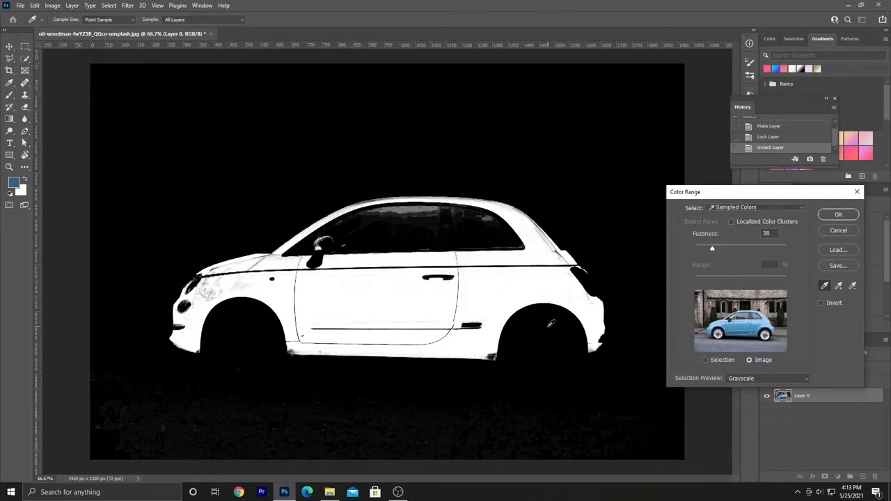
pyautogui.click(500, 296)
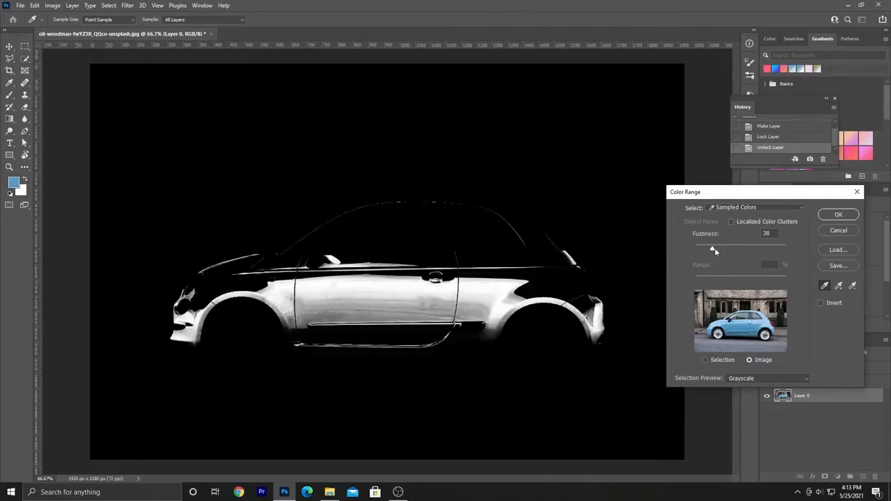
pyautogui.moveTo(712, 248)
pyautogui.mouseDown()
pyautogui.moveTo(741, 251)
pyautogui.moveTo(717, 252)
pyautogui.mouseUp()
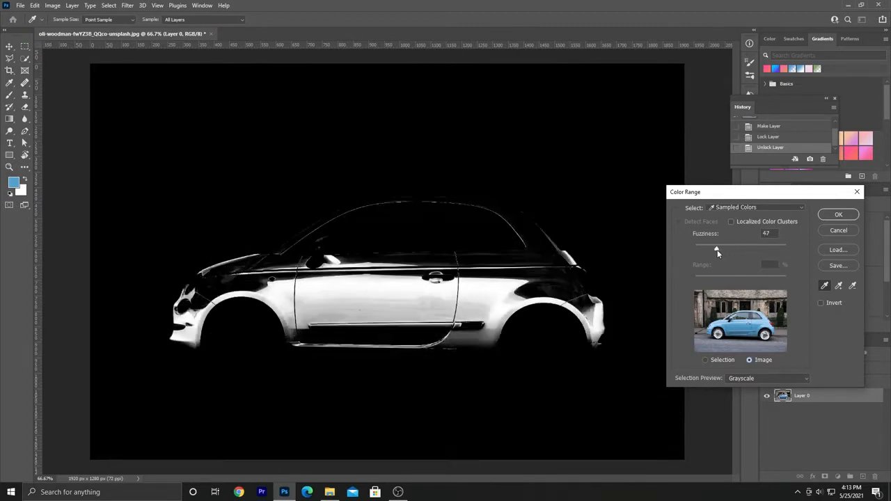
pyautogui.click(717, 253)
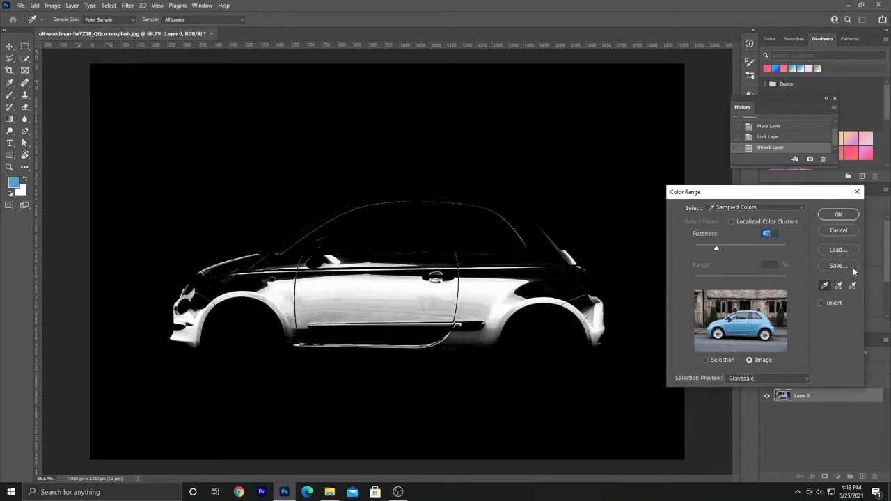
# Add the light rear pillar and dark lower door shades to the color range and apply the selection with Fuzziness 30
pyautogui.click(839, 285)
pyautogui.click(545, 243)
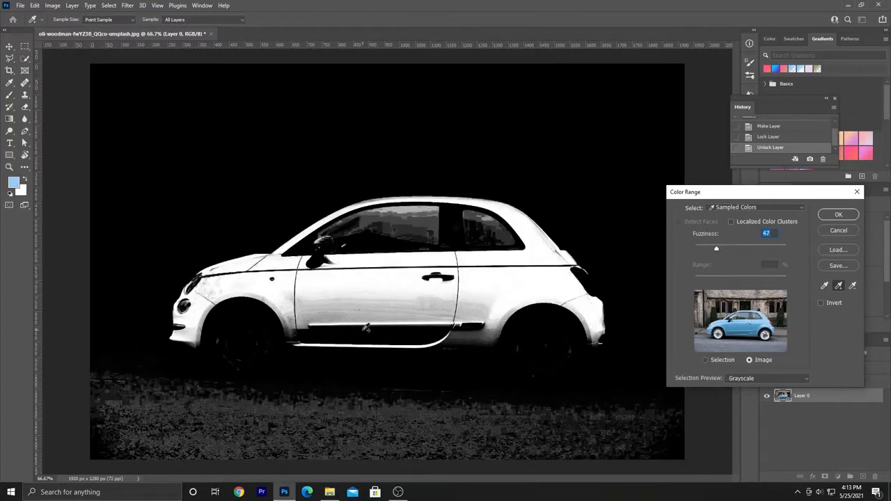
pyautogui.click(366, 324)
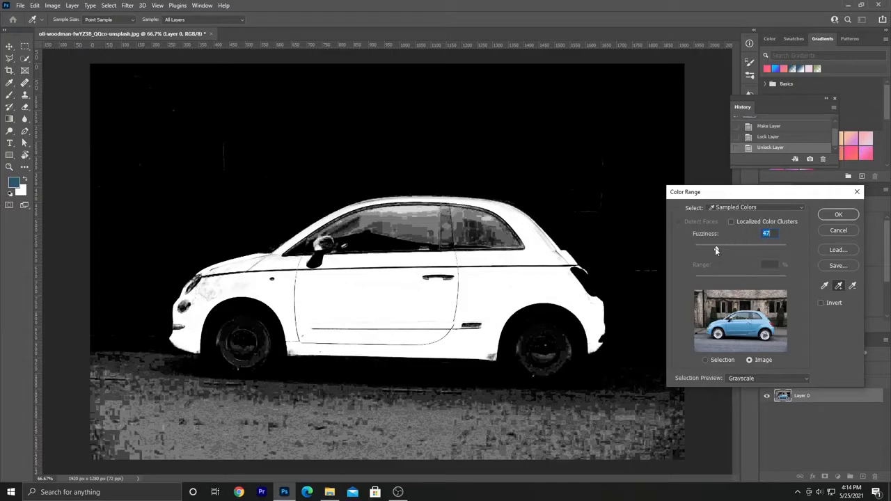
pyautogui.write('33')
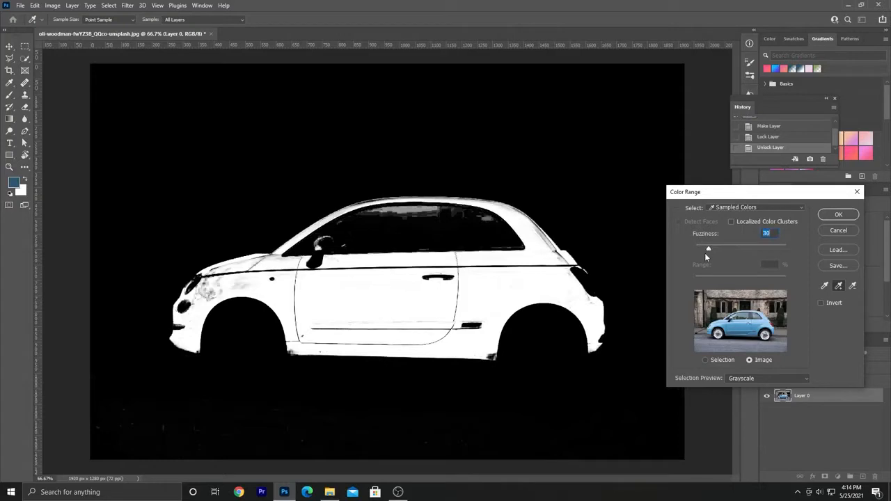
pyautogui.click(829, 216)
pyautogui.click(78, 6)
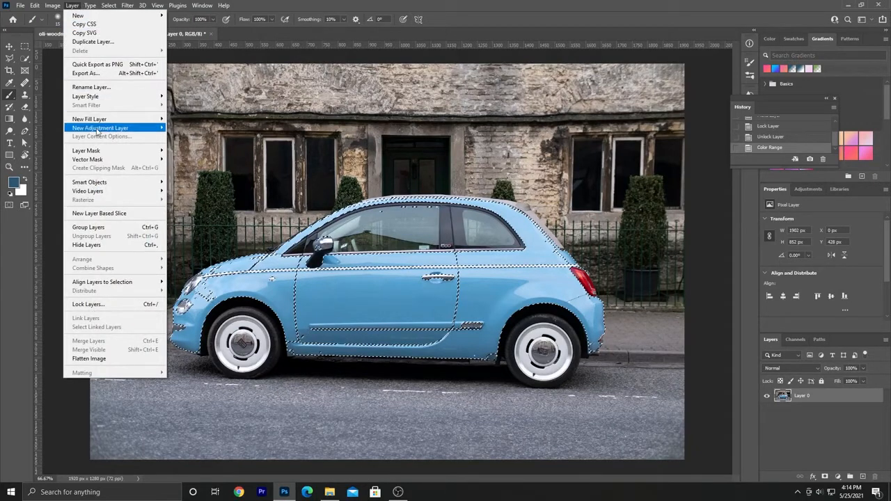
pyautogui.moveTo(117, 129)
pyautogui.click(195, 176)
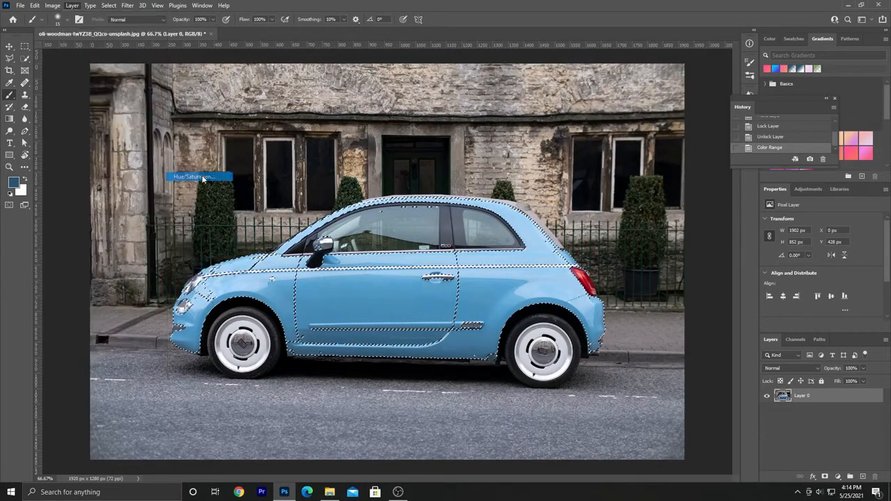
pyautogui.click(518, 145)
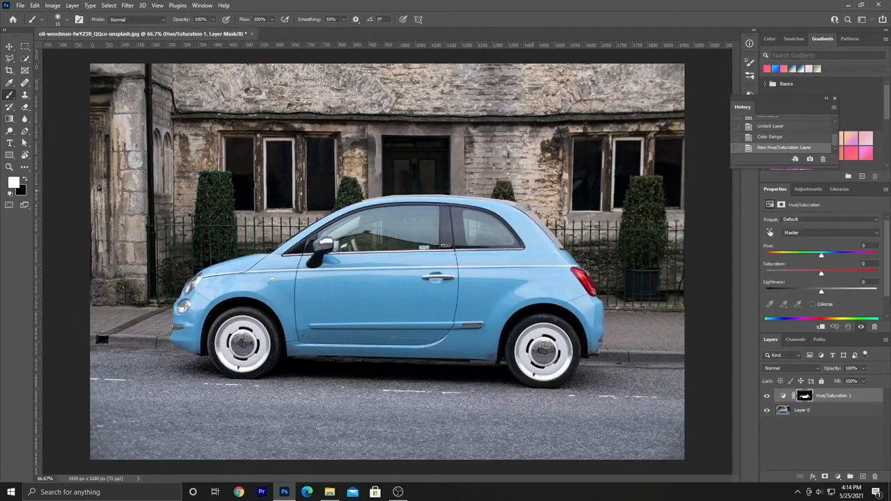
pyautogui.hotkey('ctrl', 'z')
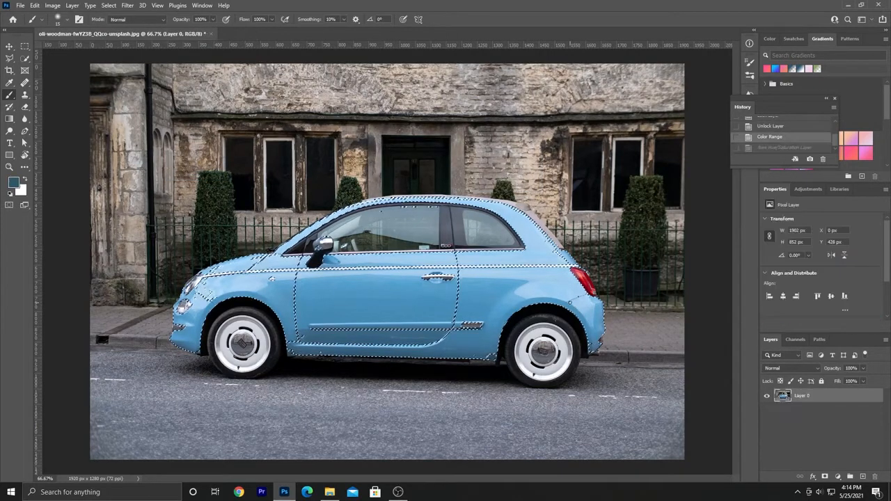
# Add a Hue/Saturation adjustment layer masked to the selected car paint and set its Hue to +126
pyautogui.click(839, 477)
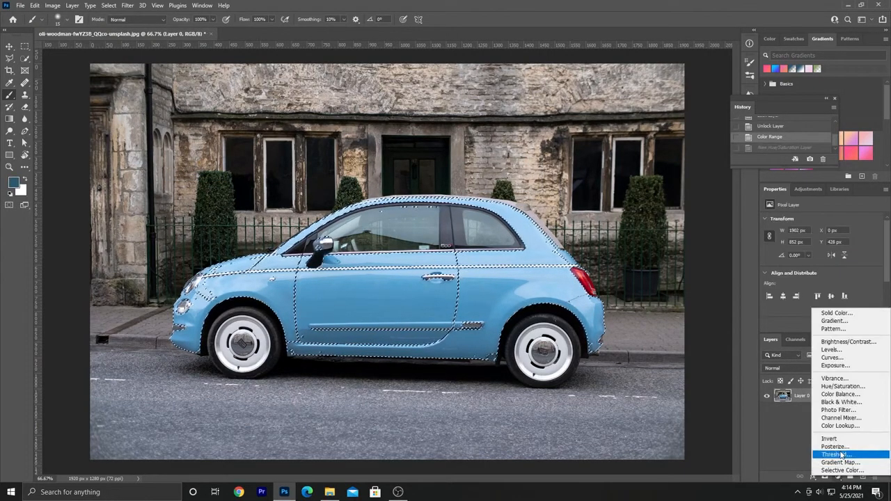
pyautogui.click(844, 386)
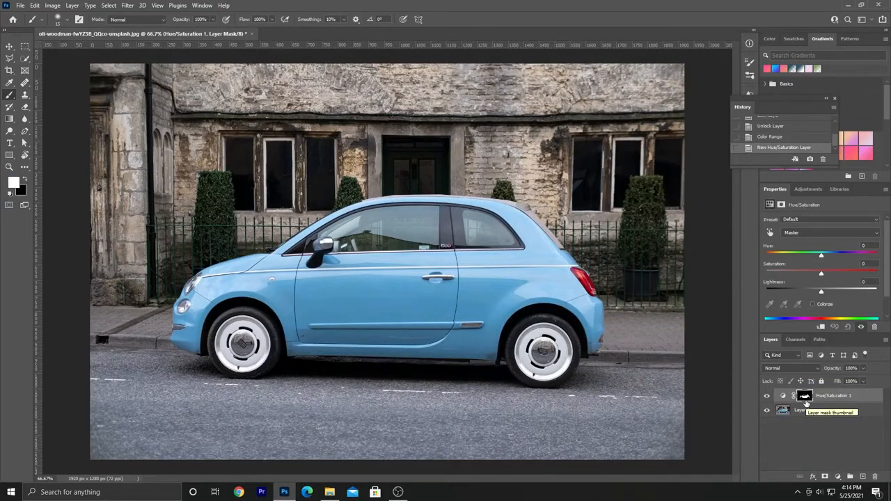
pyautogui.moveTo(840, 253); pyautogui.dragTo(861, 255)
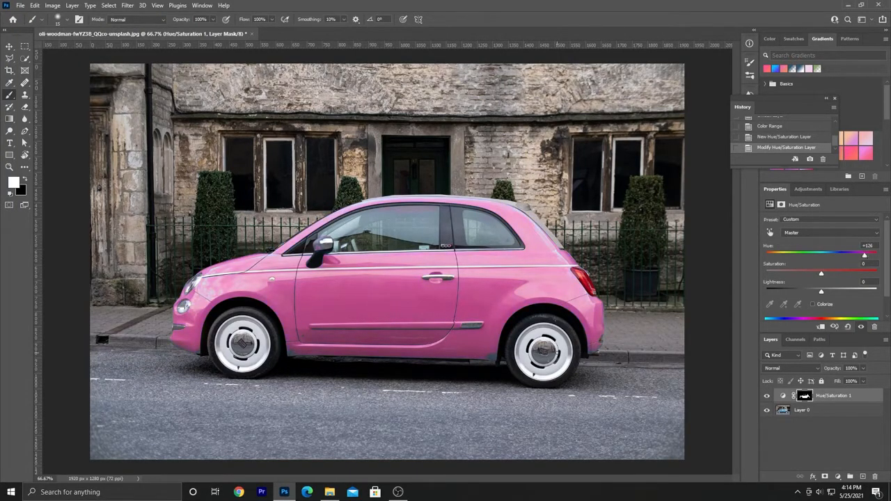
# Paint white on the Hue/Saturation layer mask with a 50 px brush over the leftover blue patches along the lower sill
pyautogui.hotkey('ctrl', '+')
pyautogui.hotkey('ctrl', '+')
pyautogui.hotkey('ctrl', '+')
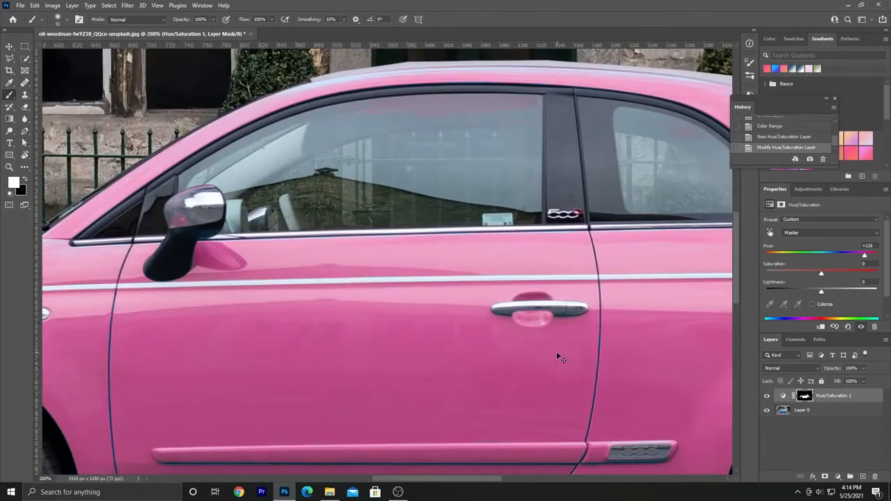
pyautogui.scroll(-3, 556, 353)
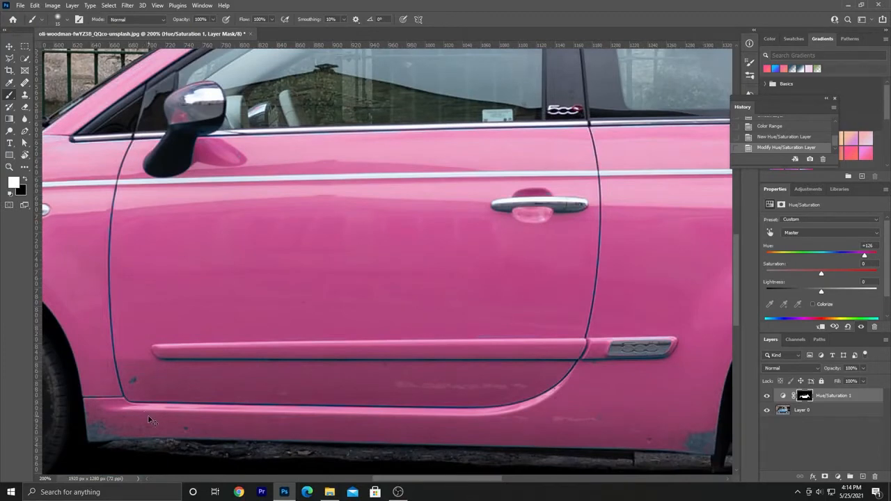
pyautogui.hotkey('ctrl', '-')
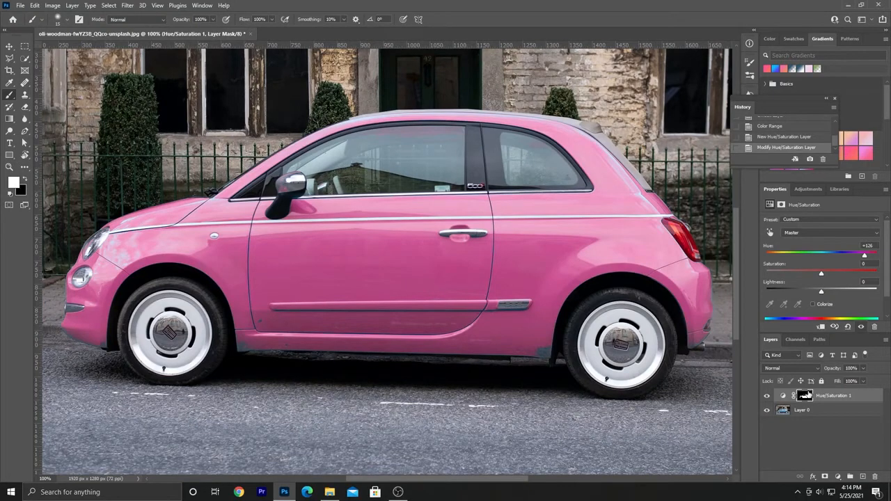
pyautogui.click(805, 396)
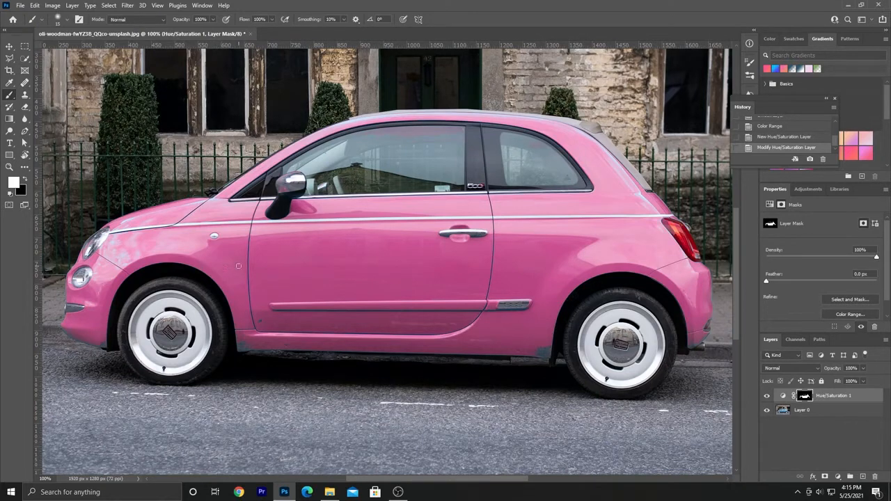
pyautogui.press(']')
pyautogui.press(']')
pyautogui.press(']')
pyautogui.press(']')
pyautogui.press(']')
pyautogui.moveTo(544, 334); pyautogui.dragTo(541, 344)
pyautogui.moveTo(506, 348); pyautogui.dragTo(406, 342)
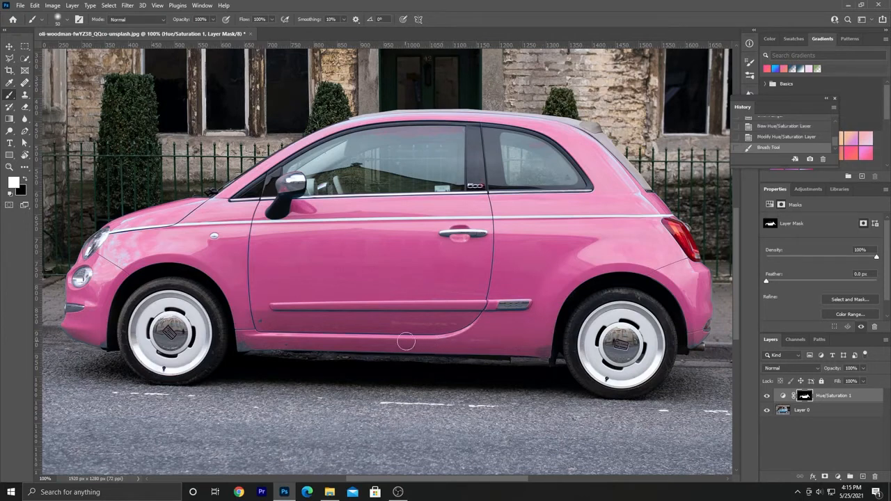
# Compare the image with the Hue/Saturation layer mask disabled and enabled again
pyautogui.rightClick(805, 397)
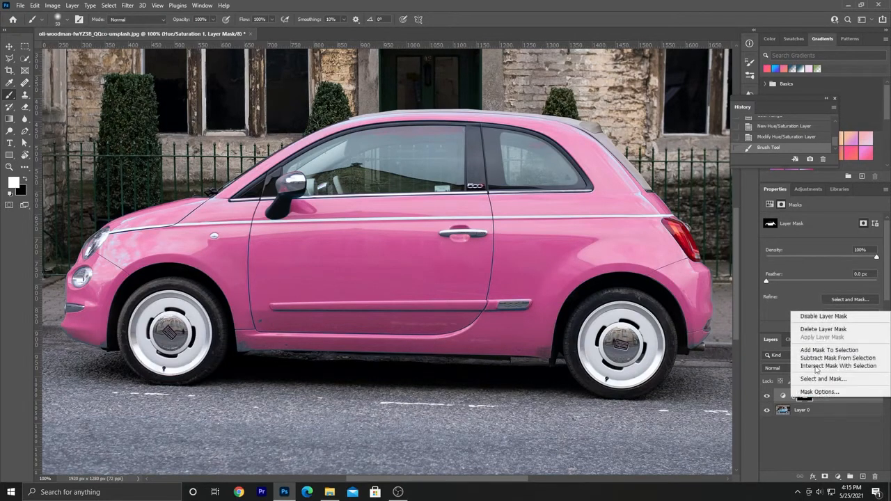
pyautogui.click(829, 319)
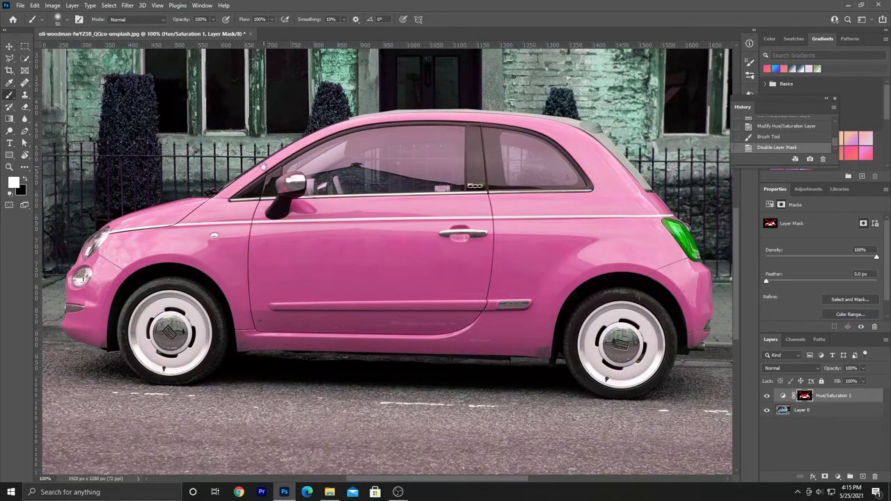
pyautogui.moveTo(263, 167); pyautogui.dragTo(278, 209)
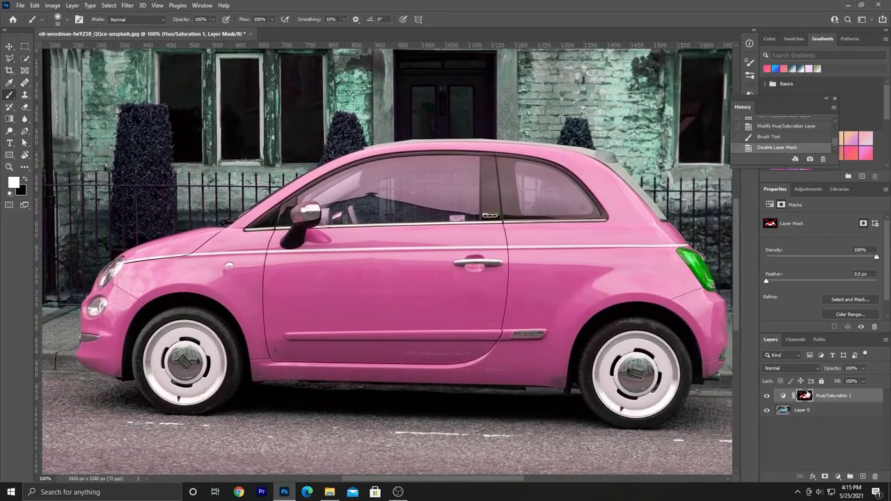
pyautogui.rightClick(806, 395)
pyautogui.click(815, 399)
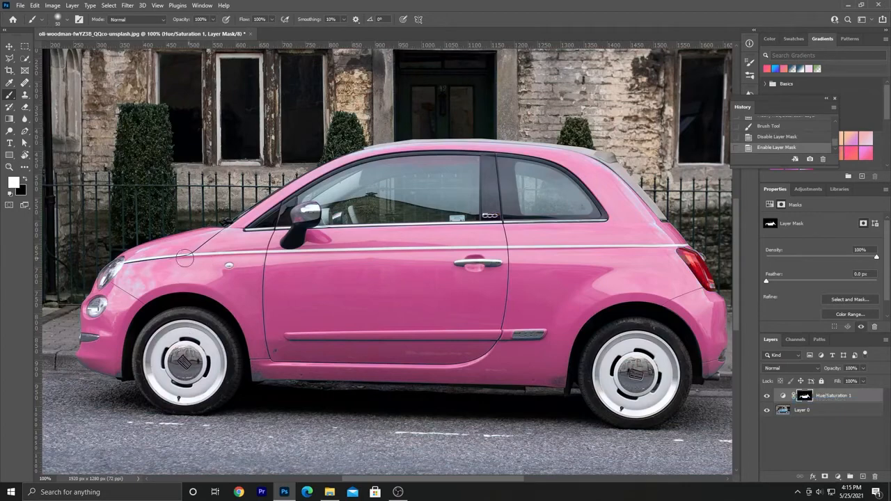
# Paint white on the mask over the blue-tinted reflections on the front fender and hood
pyautogui.moveTo(140, 283)
pyautogui.mouseDown()
pyautogui.moveTo(157, 252)
pyautogui.moveTo(114, 280)
pyautogui.moveTo(124, 288)
pyautogui.moveTo(147, 262)
pyautogui.moveTo(128, 275)
pyautogui.moveTo(153, 266)
pyautogui.moveTo(149, 254)
pyautogui.moveTo(388, 239)
pyautogui.moveTo(559, 203)
pyautogui.mouseUp()
pyautogui.scroll(3, 148, 253)
pyautogui.moveTo(261, 244); pyautogui.dragTo(455, 201)
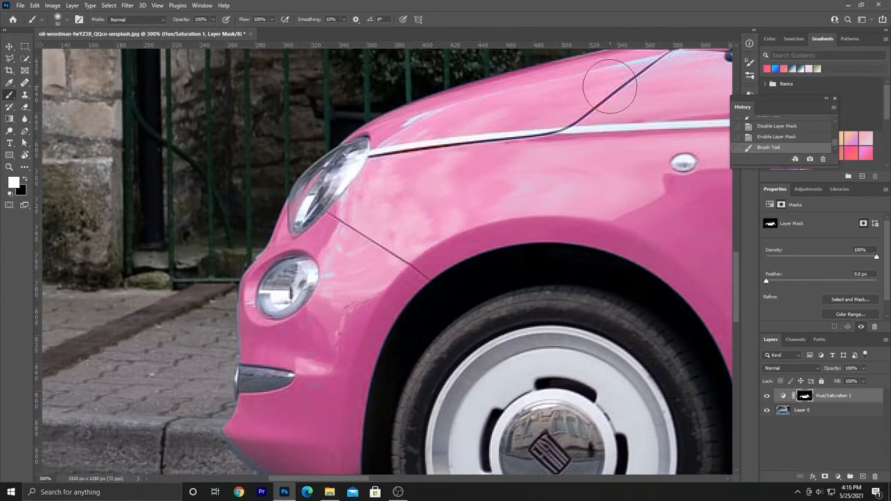
pyautogui.click(609, 86)
pyautogui.scroll(3, 609, 87)
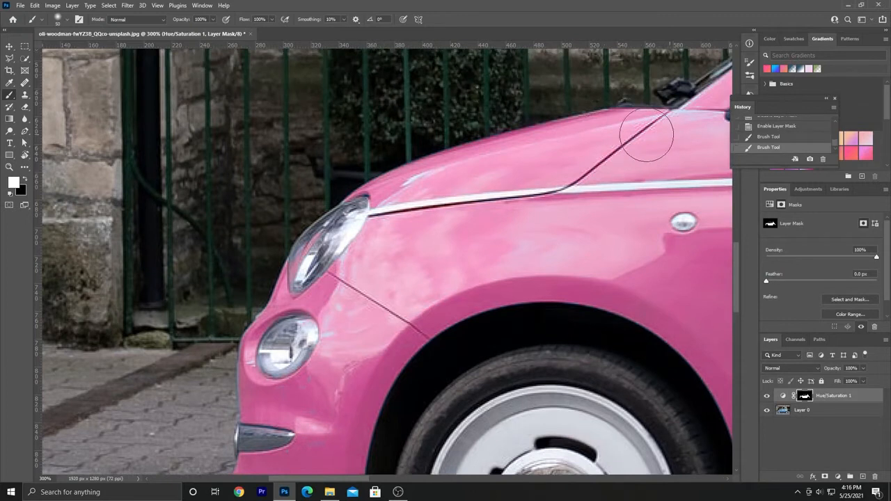
pyautogui.click(647, 134)
# Compare the front end with the adjustment hidden and shown, and brush white over the bluish highlights around the hood edge and fender
pyautogui.click(769, 395)
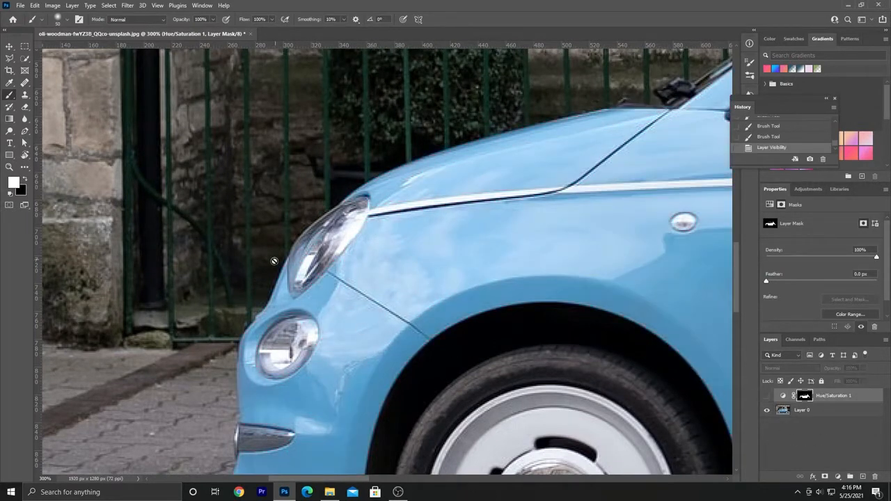
pyautogui.click(766, 395)
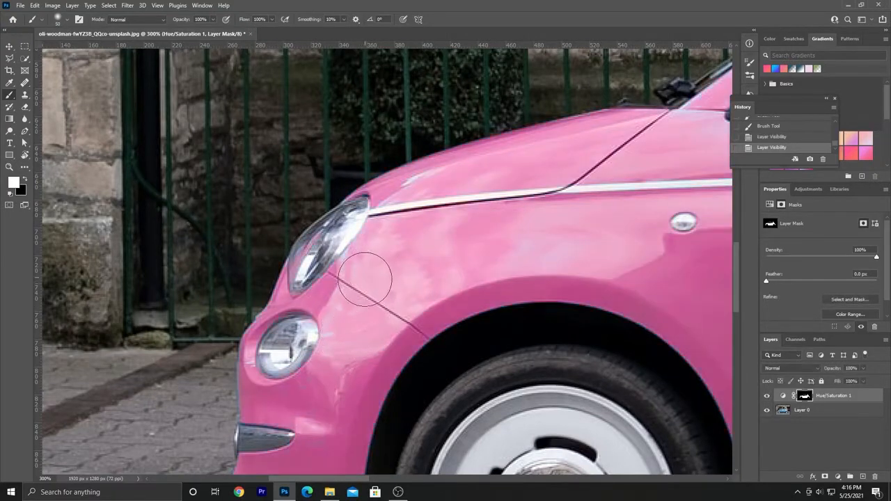
pyautogui.moveTo(427, 218)
pyautogui.mouseDown()
pyautogui.moveTo(446, 199)
pyautogui.moveTo(421, 200)
pyautogui.moveTo(491, 204)
pyautogui.mouseUp()
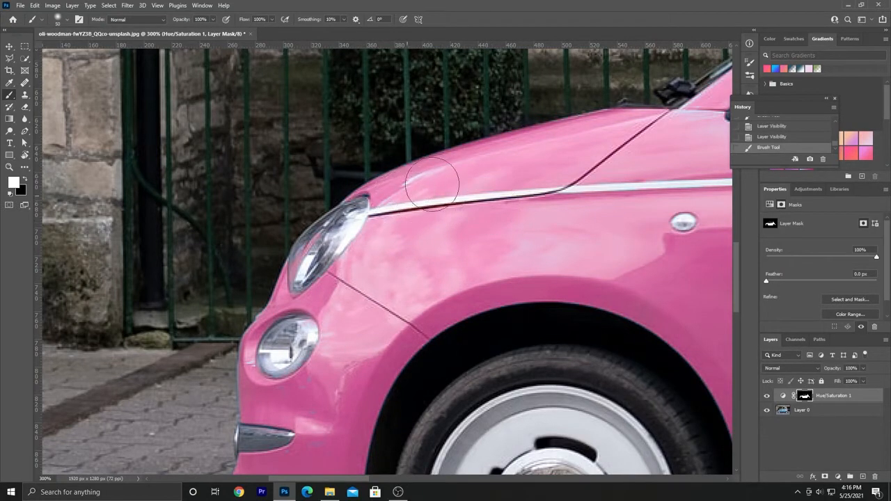
pyautogui.moveTo(610, 135)
pyautogui.mouseDown()
pyautogui.moveTo(666, 135)
pyautogui.moveTo(676, 143)
pyautogui.mouseUp()
pyautogui.moveTo(630, 226); pyautogui.dragTo(611, 157)
pyautogui.moveTo(415, 213); pyautogui.dragTo(515, 139)
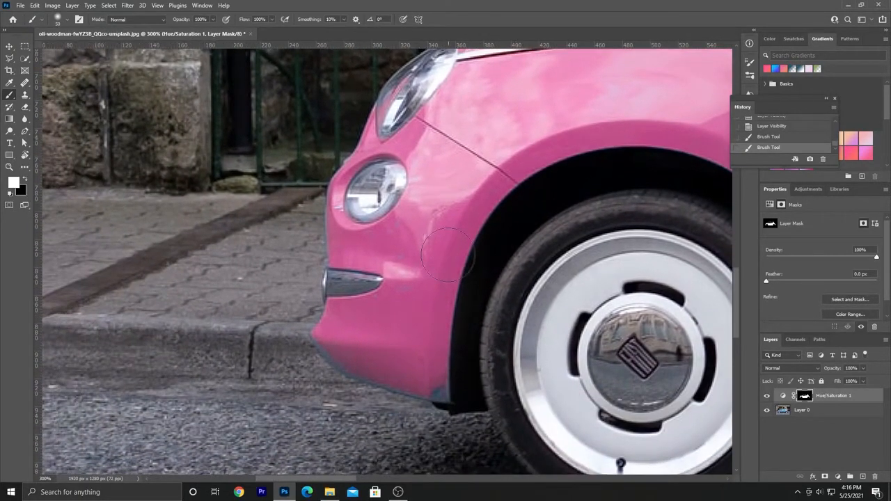
# Brush white on the mask over the remaining blue tint on the front bumper
pyautogui.moveTo(435, 254); pyautogui.dragTo(456, 212)
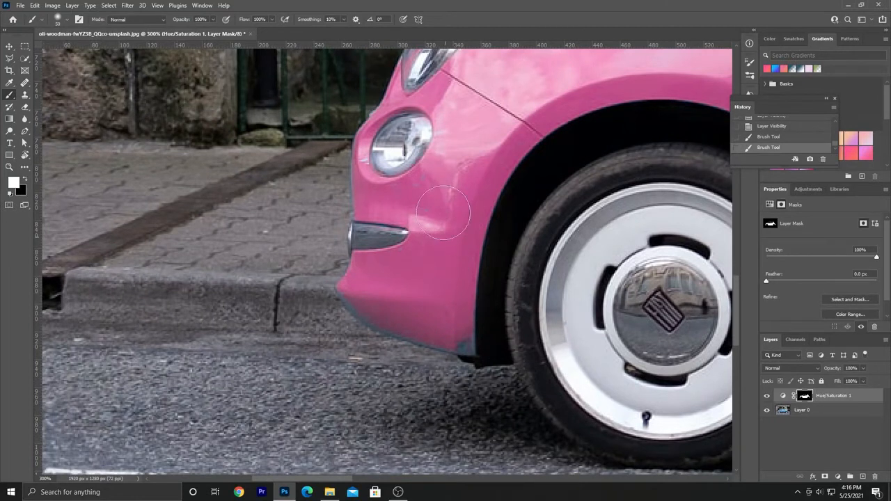
pyautogui.moveTo(444, 220)
pyautogui.mouseDown()
pyautogui.moveTo(420, 193)
pyautogui.moveTo(447, 210)
pyautogui.moveTo(295, 220)
pyautogui.moveTo(209, 187)
pyautogui.mouseUp()
pyautogui.press('space')
pyautogui.moveTo(689, 98); pyautogui.dragTo(433, 46)
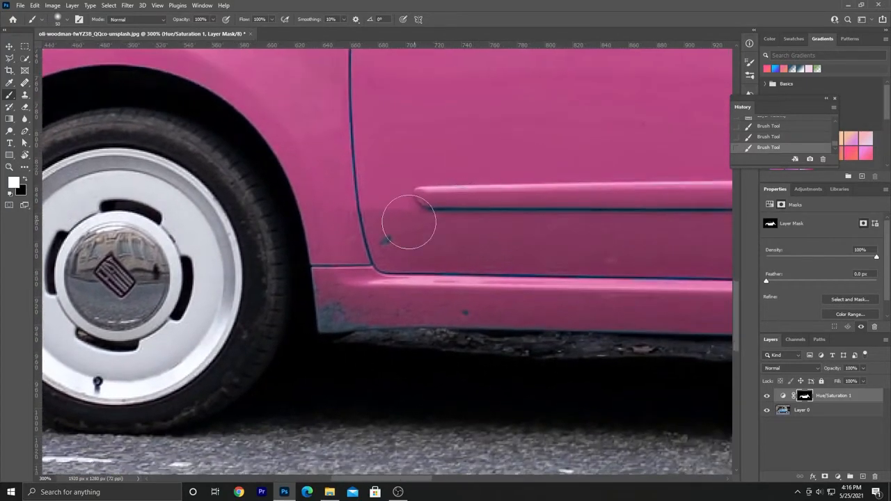
# Paint white on the mask with a smaller brush over the blue-tinted patches of the sill behind the front wheel
pyautogui.press('[')
pyautogui.moveTo(333, 316); pyautogui.dragTo(330, 286)
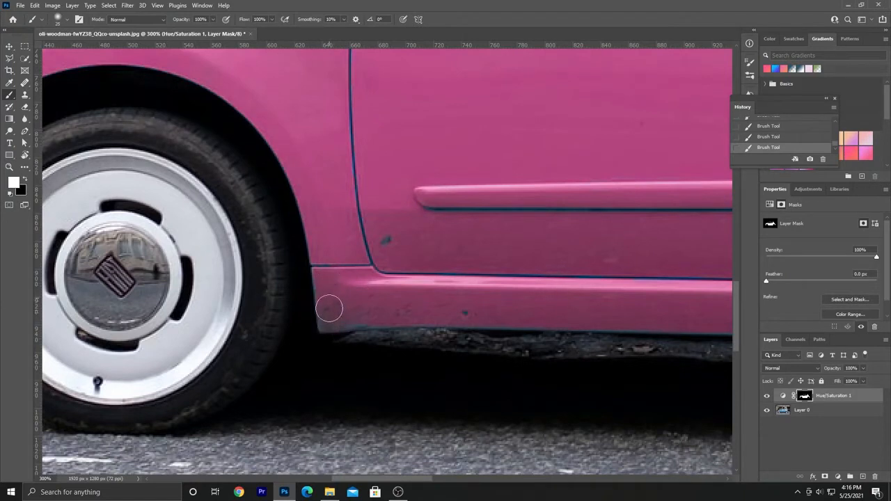
pyautogui.moveTo(370, 315); pyautogui.dragTo(514, 317)
# Brush white on the mask over the blue shadow line beneath the door's side molding
pyautogui.moveTo(560, 266); pyautogui.dragTo(330, 244)
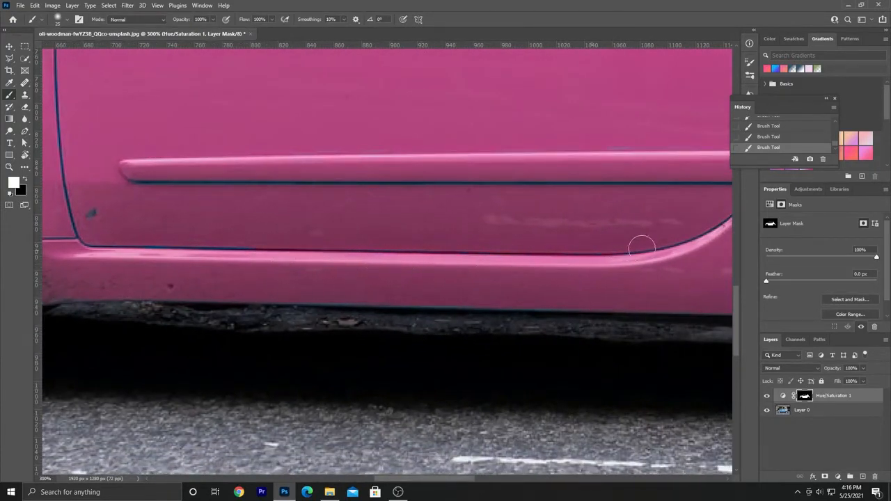
pyautogui.moveTo(569, 173)
pyautogui.mouseDown()
pyautogui.moveTo(445, 193)
pyautogui.moveTo(199, 179)
pyautogui.moveTo(132, 185)
pyautogui.moveTo(148, 178)
pyautogui.mouseUp()
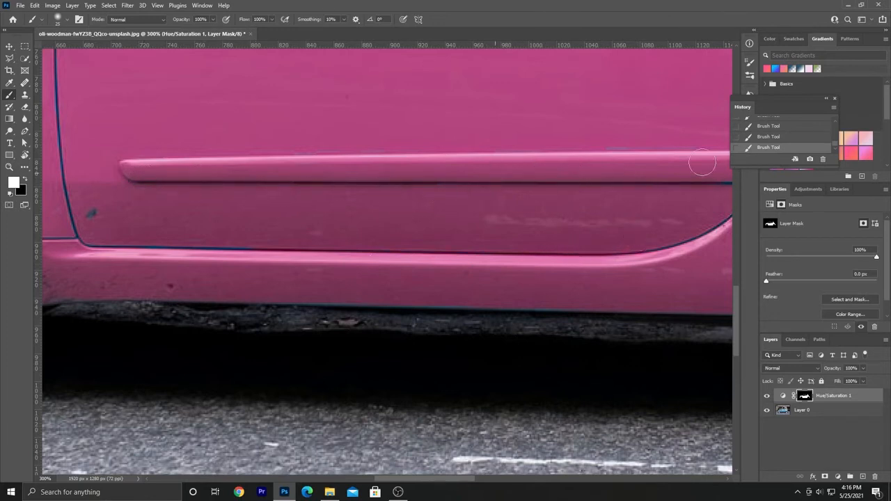
pyautogui.moveTo(660, 196); pyautogui.dragTo(231, 160)
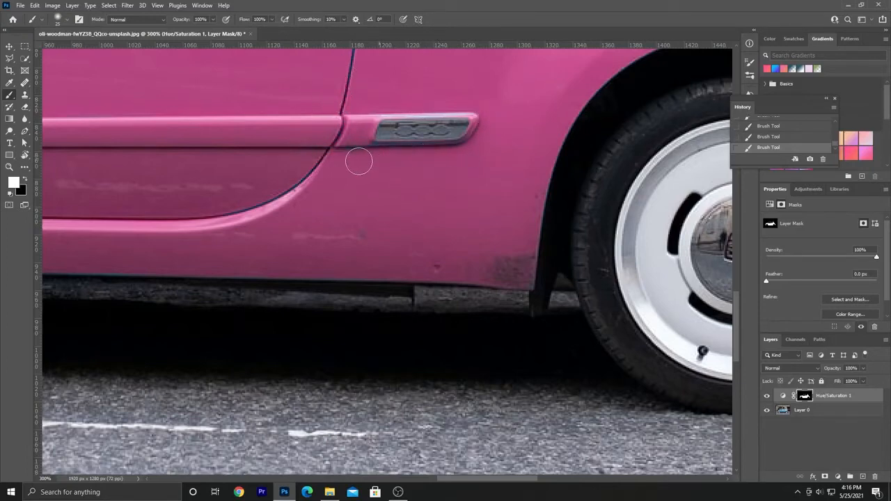
pyautogui.moveTo(433, 204)
pyautogui.mouseDown()
pyautogui.moveTo(421, 201)
pyautogui.moveTo(268, 313)
pyautogui.mouseUp()
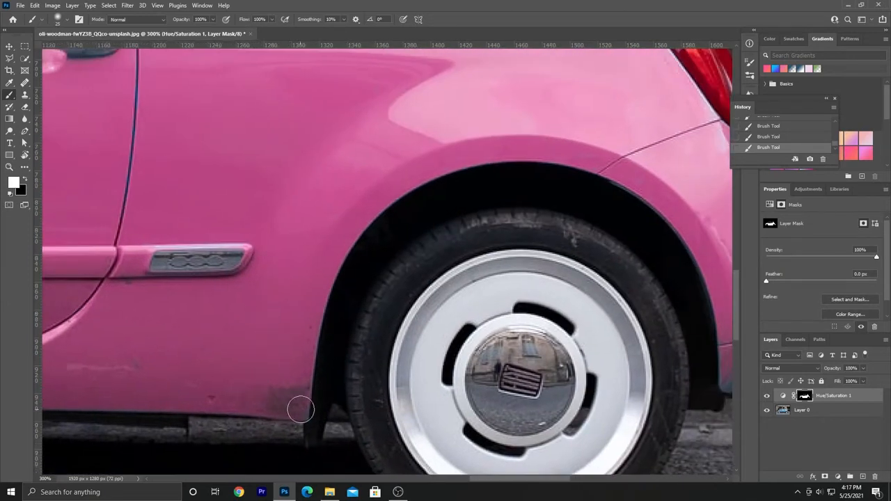
# Reduce the brush size and paint white on the mask over the bluish edges of the rear bumper
pyautogui.press('[')
pyautogui.press('[')
pyautogui.press('[')
pyautogui.moveTo(666, 215); pyautogui.dragTo(323, 301)
pyautogui.moveTo(440, 349); pyautogui.dragTo(328, 355)
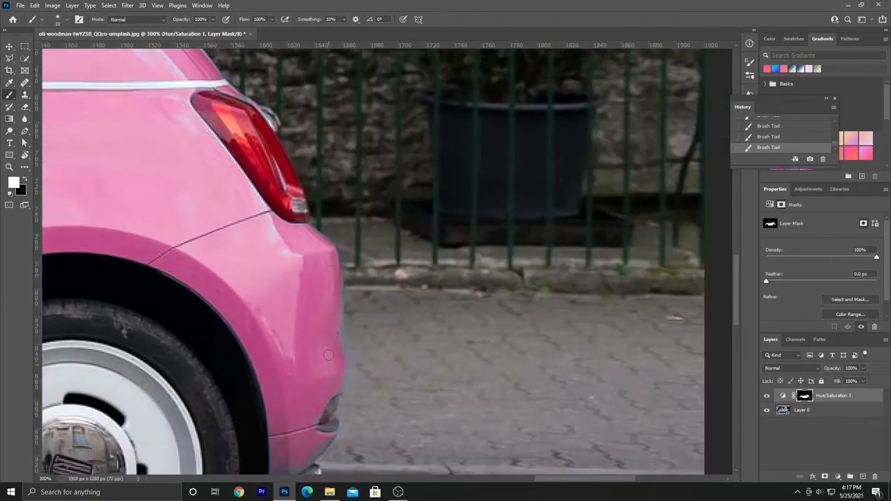
pyautogui.scroll(-3, 294, 239)
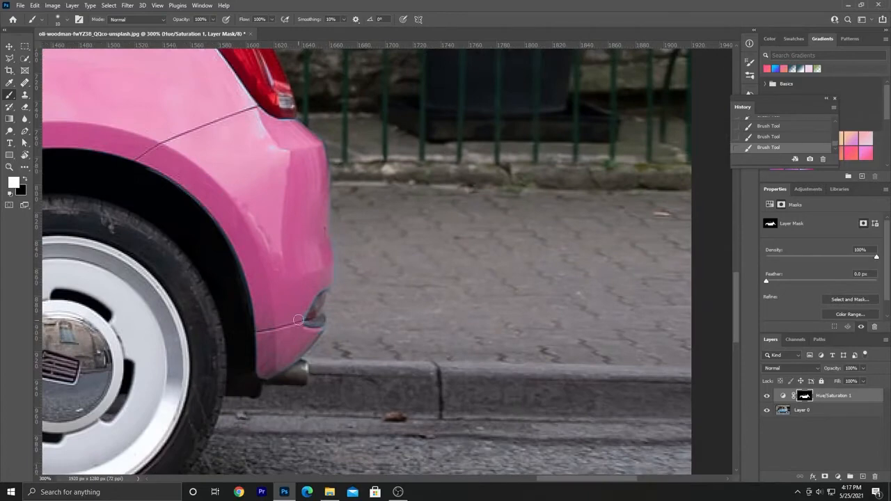
pyautogui.moveTo(249, 282)
pyautogui.mouseDown()
pyautogui.moveTo(245, 273)
pyautogui.moveTo(342, 397)
pyautogui.mouseUp()
# Resize the brush and paint white on the mask over the bluish highlights around the taillight and rear pillar
pyautogui.moveTo(287, 238); pyautogui.dragTo(428, 421)
pyautogui.press(']')
pyautogui.press(']')
pyautogui.press(']')
pyautogui.press(']')
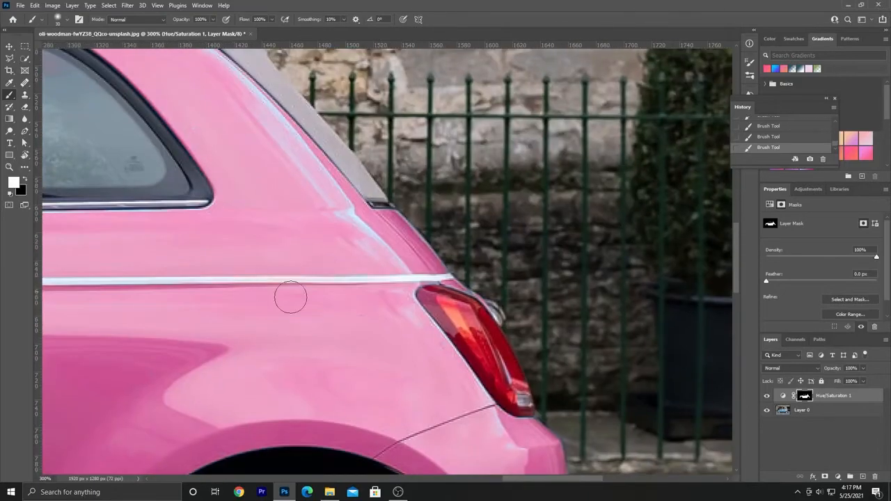
pyautogui.press('[')
pyautogui.press('[')
pyautogui.press('[')
pyautogui.press('[')
pyautogui.press('[')
pyautogui.moveTo(421, 287)
pyautogui.mouseDown()
pyautogui.moveTo(443, 288)
pyautogui.moveTo(488, 331)
pyautogui.mouseUp()
pyautogui.moveTo(84, 97)
pyautogui.mouseDown()
pyautogui.moveTo(369, 334)
pyautogui.moveTo(625, 286)
pyautogui.mouseUp()
# Compare the adjustment hidden and shown, and paint black on the mask over the pink tint on the side window glass
pyautogui.doubleClick(767, 395)
pyautogui.doubleClick(767, 395)
pyautogui.press('x')
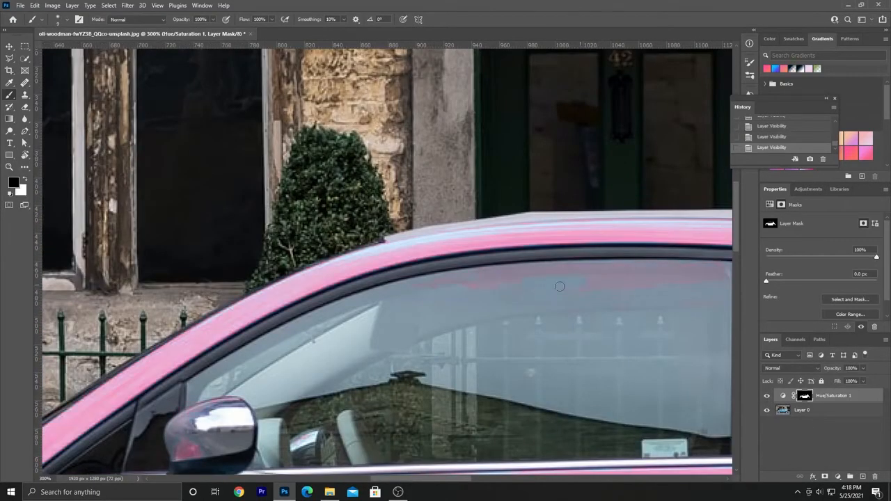
pyautogui.moveTo(560, 286); pyautogui.dragTo(273, 271)
pyautogui.press(']')
pyautogui.press(']')
pyautogui.press(']')
pyautogui.press(']')
pyautogui.press(']')
pyautogui.press(']')
pyautogui.press(']')
pyautogui.press(']')
pyautogui.press(']')
pyautogui.moveTo(418, 271); pyautogui.dragTo(278, 274)
pyautogui.moveTo(204, 288); pyautogui.dragTo(421, 273)
pyautogui.moveTo(111, 417); pyautogui.dragTo(832, 177)
# Switch back to white and brush the mask over the remaining blue around the front door's lower seam
pyautogui.press('x')
pyautogui.click(166, 369)
pyautogui.moveTo(559, 473); pyautogui.dragTo(368, 307)
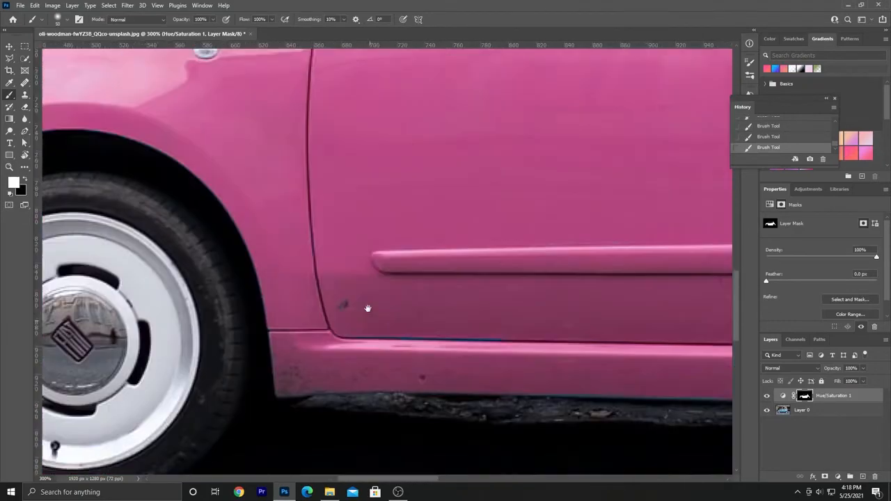
pyautogui.moveTo(626, 334); pyautogui.dragTo(383, 322)
pyautogui.moveTo(379, 216); pyautogui.dragTo(352, 480)
# Paint white on the mask over the bluish highlights along the roof edge and rear pillar
pyautogui.moveTo(642, 140); pyautogui.dragTo(592, 411)
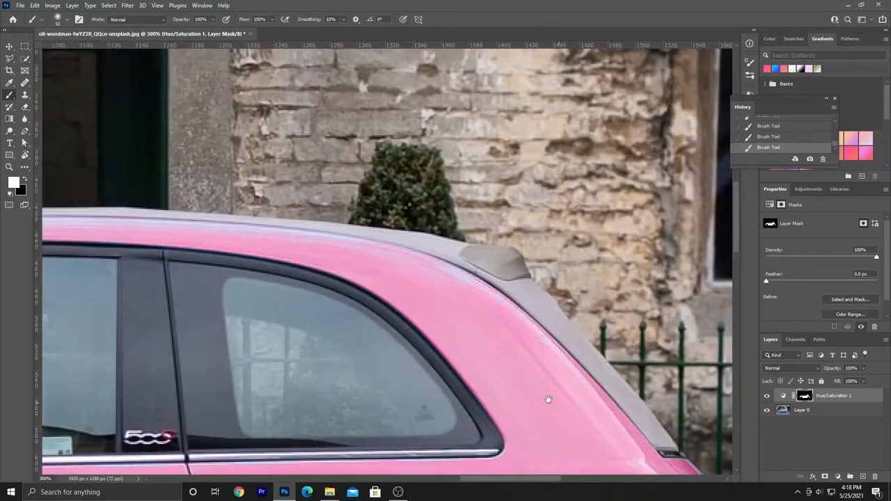
pyautogui.moveTo(421, 270); pyautogui.dragTo(632, 400)
pyautogui.moveTo(293, 359); pyautogui.dragTo(453, 406)
pyautogui.moveTo(119, 454); pyautogui.dragTo(187, 392)
pyautogui.moveTo(708, 366); pyautogui.dragTo(408, 327)
# Brush white on the mask over the leftover blue along the lower edge of the car's sill
pyautogui.hotkey('ctrl', '-')
pyautogui.hotkey('ctrl', '-')
pyautogui.moveTo(461, 451); pyautogui.dragTo(457, 327)
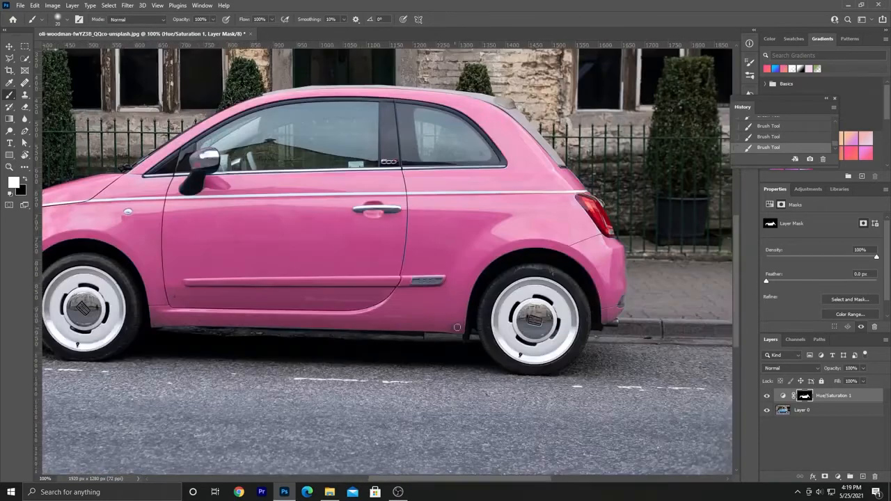
pyautogui.moveTo(307, 327); pyautogui.dragTo(460, 320)
pyautogui.moveTo(319, 279); pyautogui.dragTo(522, 300)
pyautogui.hotkey('ctrl', '+')
pyautogui.hotkey('ctrl', '+')
pyautogui.moveTo(441, 446); pyautogui.dragTo(428, 200)
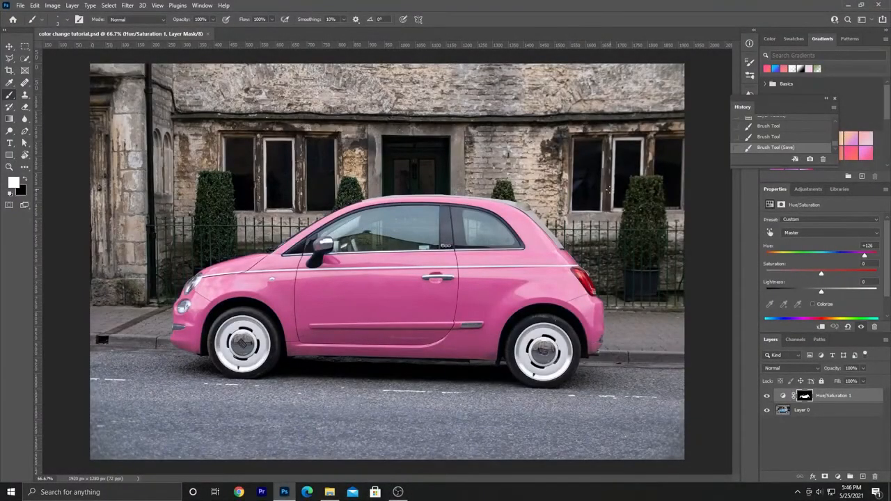
# Compare the car's original and recolored paint by hiding and showing the Hue/Saturation 1 layer
pyautogui.click(767, 396)
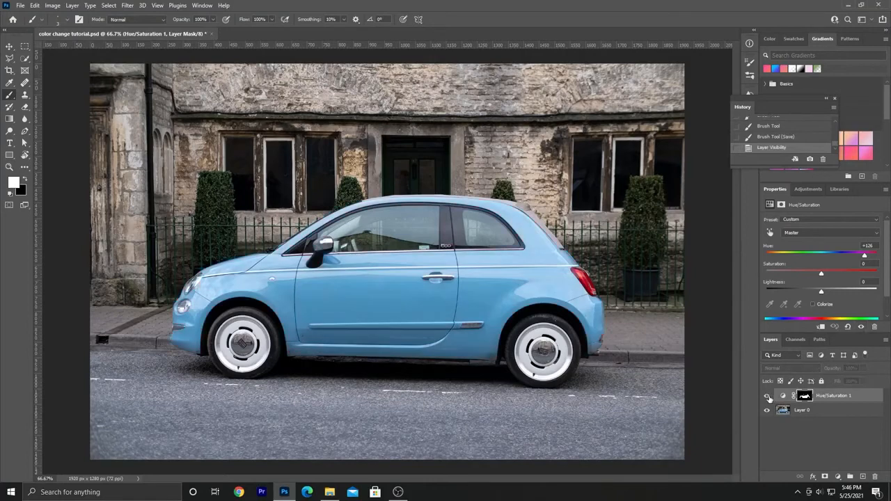
pyautogui.click(767, 395)
pyautogui.click(769, 397)
pyautogui.click(769, 397)
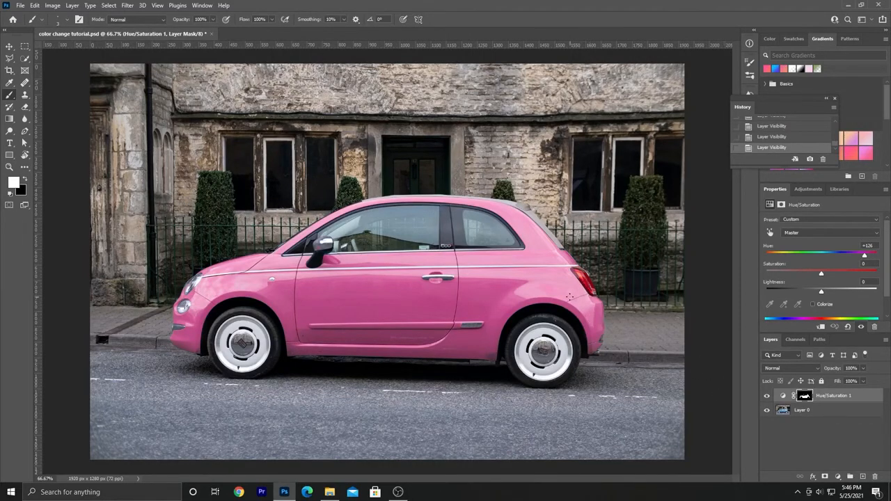
# Select the red taillight with the Quick Selection tool, subtracting and adding areas to fit its outline
pyautogui.hotkey('ctrl', '+')
pyautogui.hotkey('ctrl', '+')
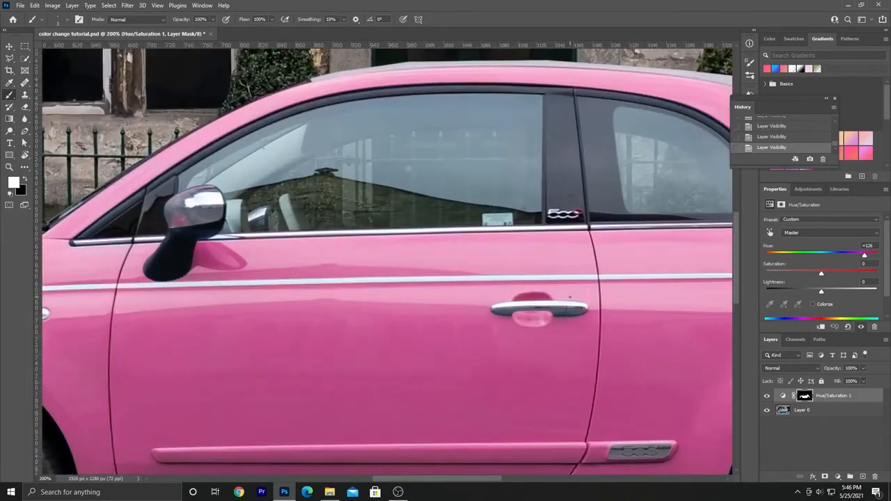
pyautogui.moveTo(472, 278); pyautogui.dragTo(44, 245)
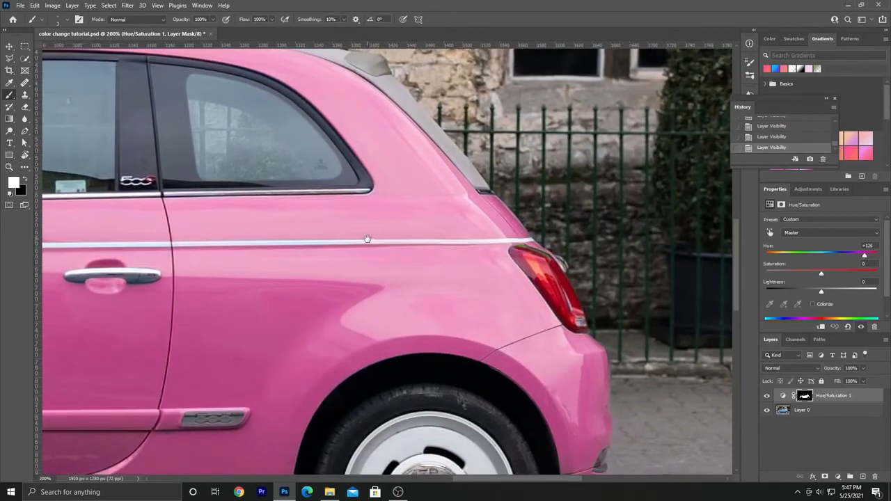
pyautogui.moveTo(366, 239); pyautogui.dragTo(172, 250)
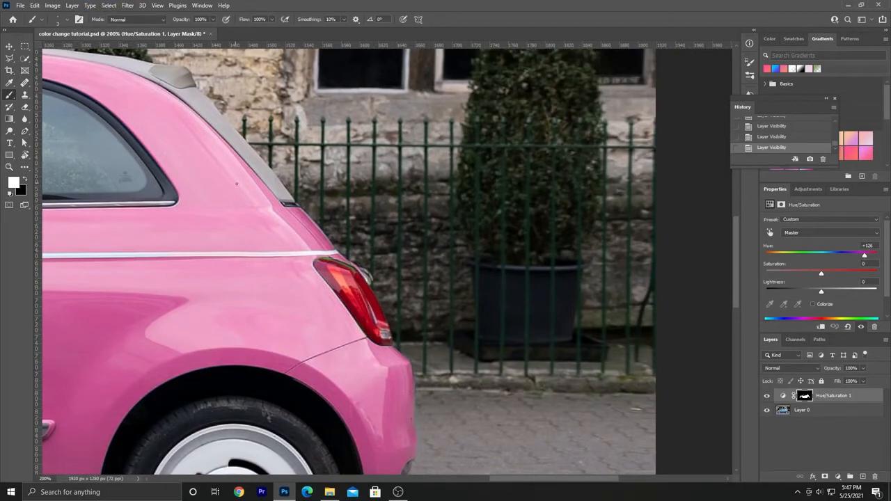
pyautogui.click(26, 60)
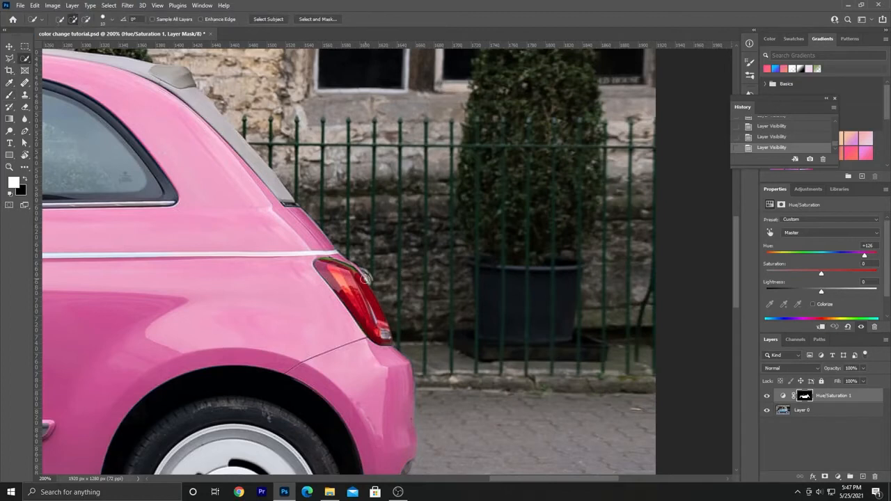
pyautogui.moveTo(342, 281); pyautogui.dragTo(381, 318)
pyautogui.keyDown('alt'); pyautogui.click(396, 340); pyautogui.keyUp('alt')
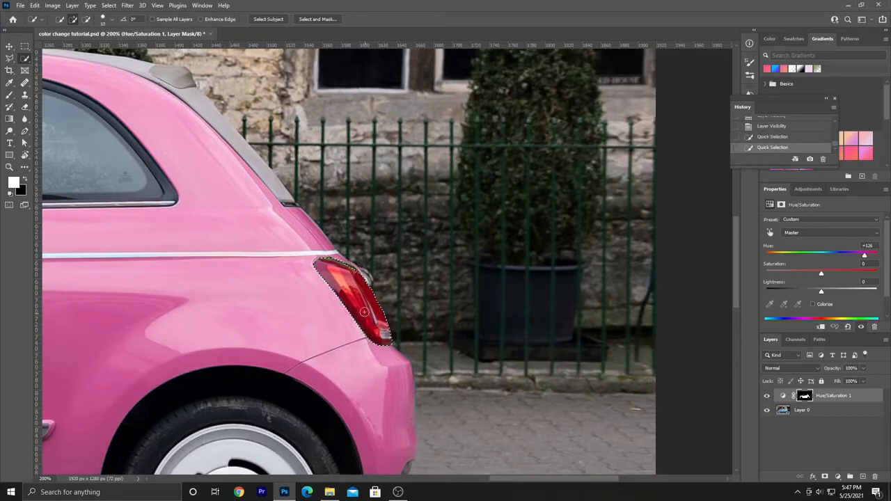
pyautogui.click(364, 312)
# Add a new Hue/Saturation adjustment layer for the taillight selection and set its hue to -151
pyautogui.click(72, 5)
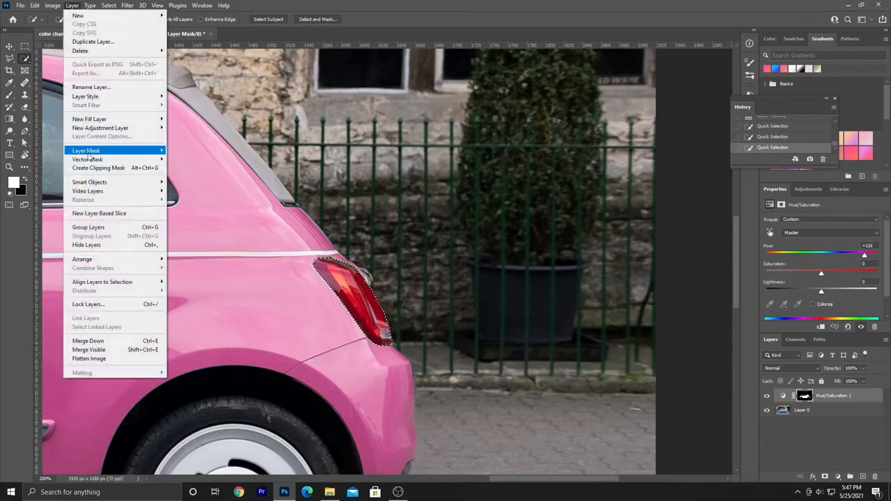
pyautogui.moveTo(88, 4)
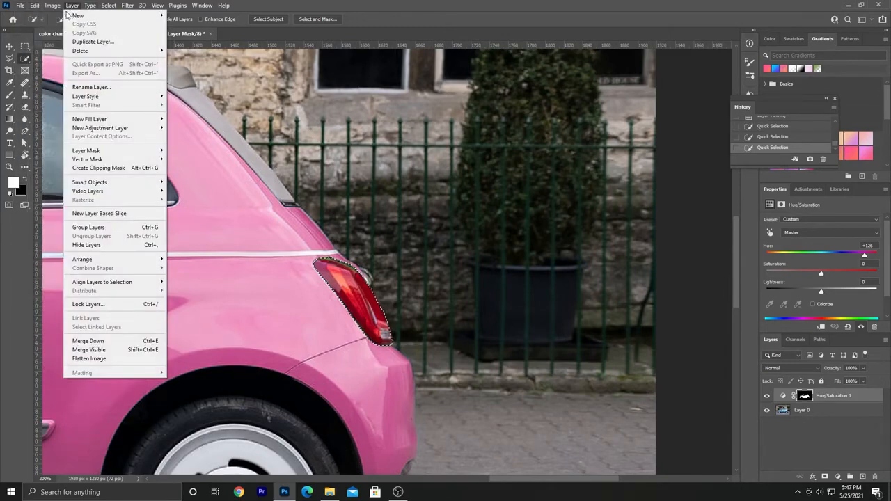
pyautogui.moveTo(127, 129)
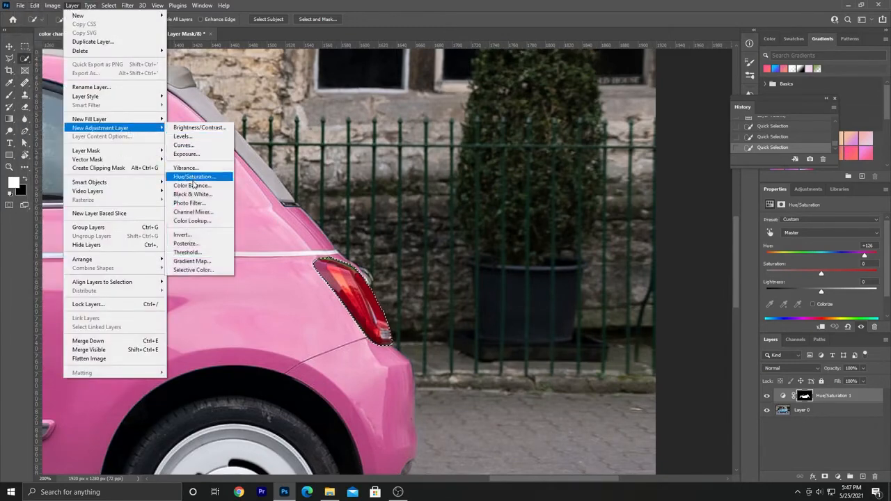
pyautogui.click(193, 179)
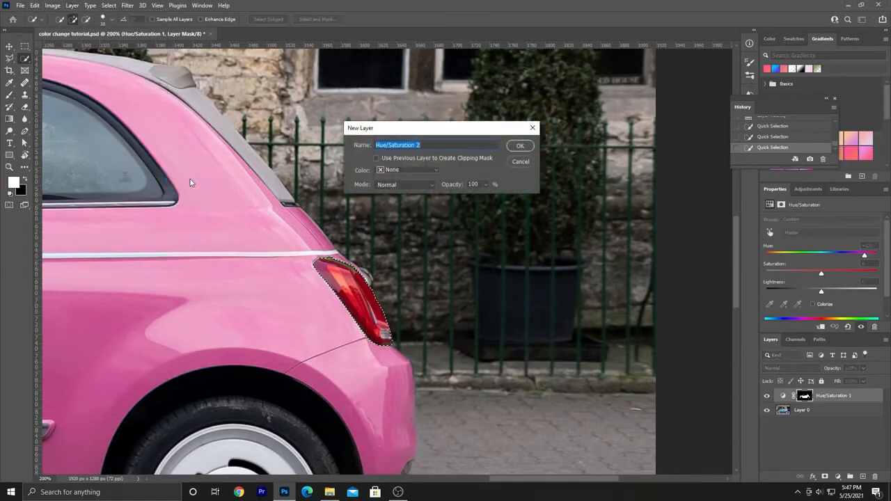
pyautogui.click(516, 144)
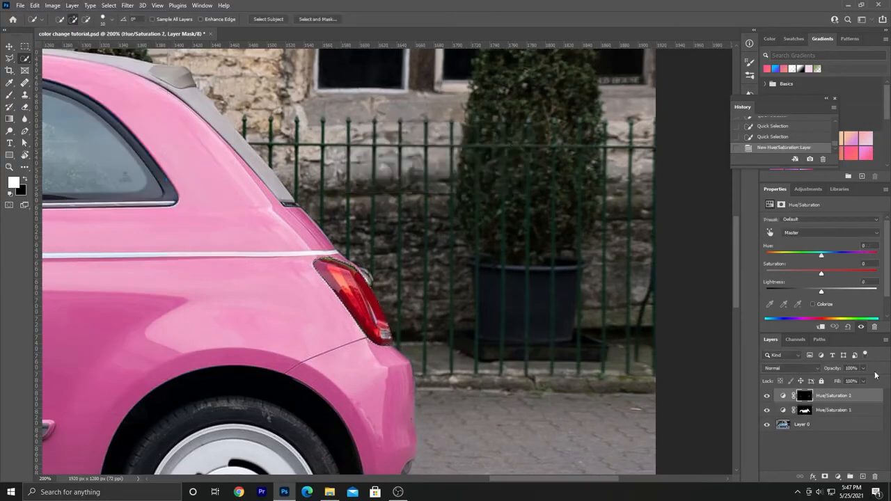
pyautogui.moveTo(817, 258); pyautogui.dragTo(772, 258)
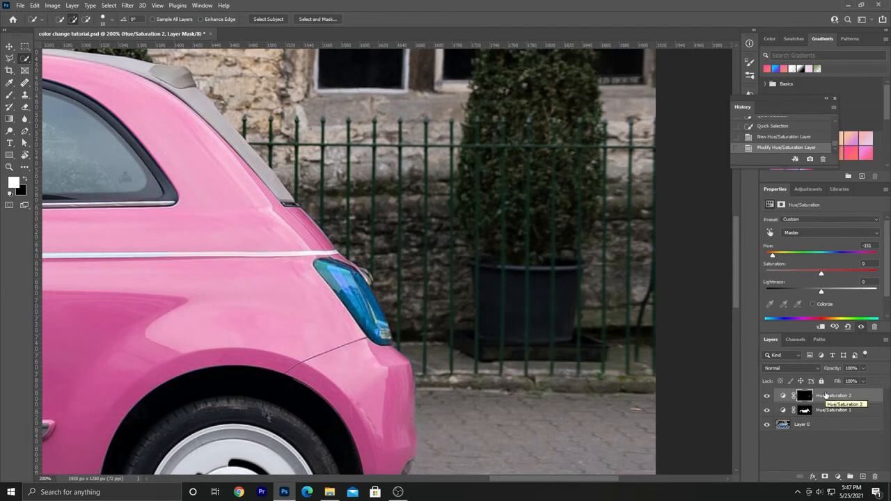
pyautogui.hotkey('ctrl', '0')
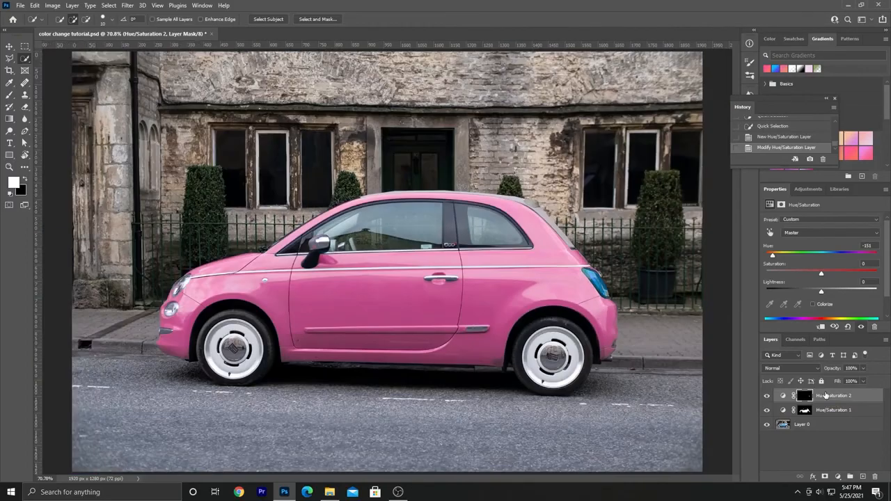